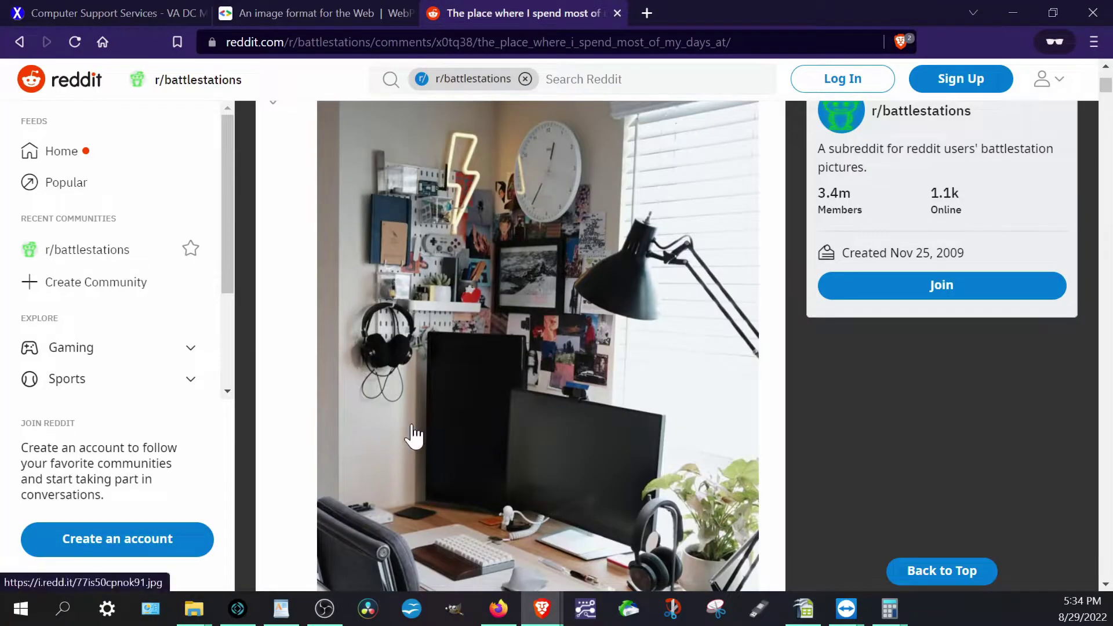
- Open the Reddit post's desk photo in its own new background tab
{"action": "scroll", "coordinate": [566, 441], "scroll_direction": "down", "scroll_amount": 1}
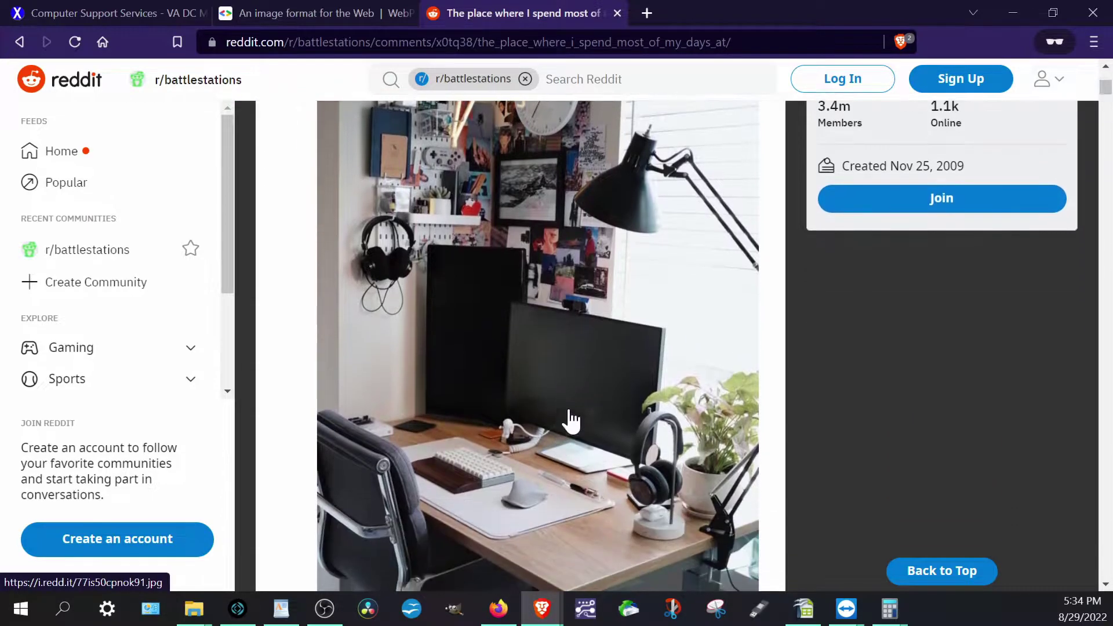
{"action": "right_click", "coordinate": [576, 363]}
{"action": "right_click", "coordinate": [457, 438]}
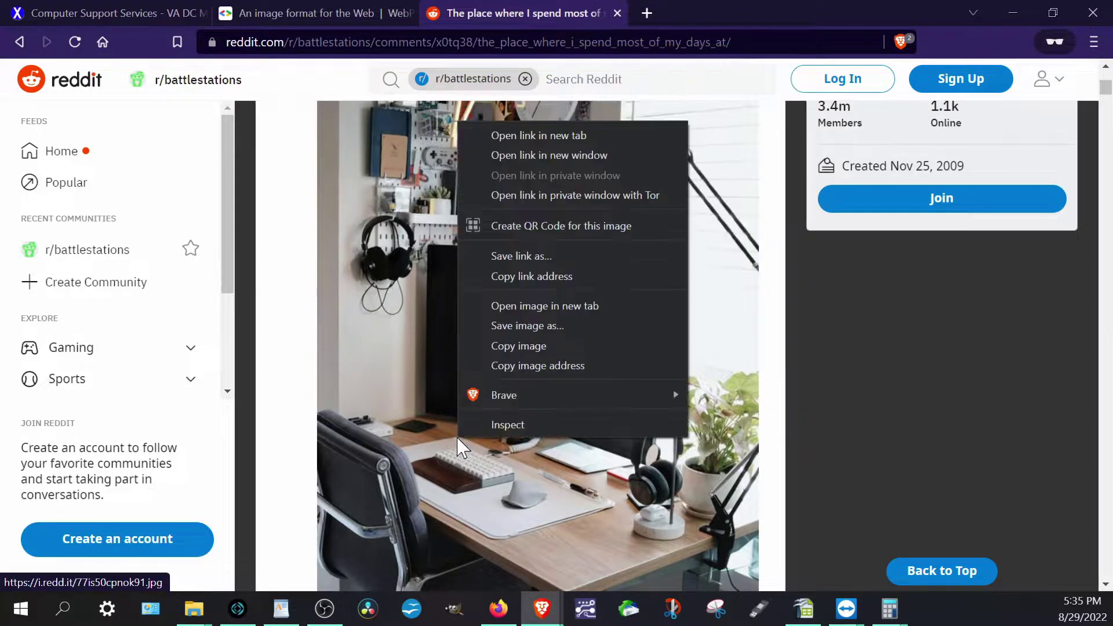
{"action": "left_click", "coordinate": [600, 306]}
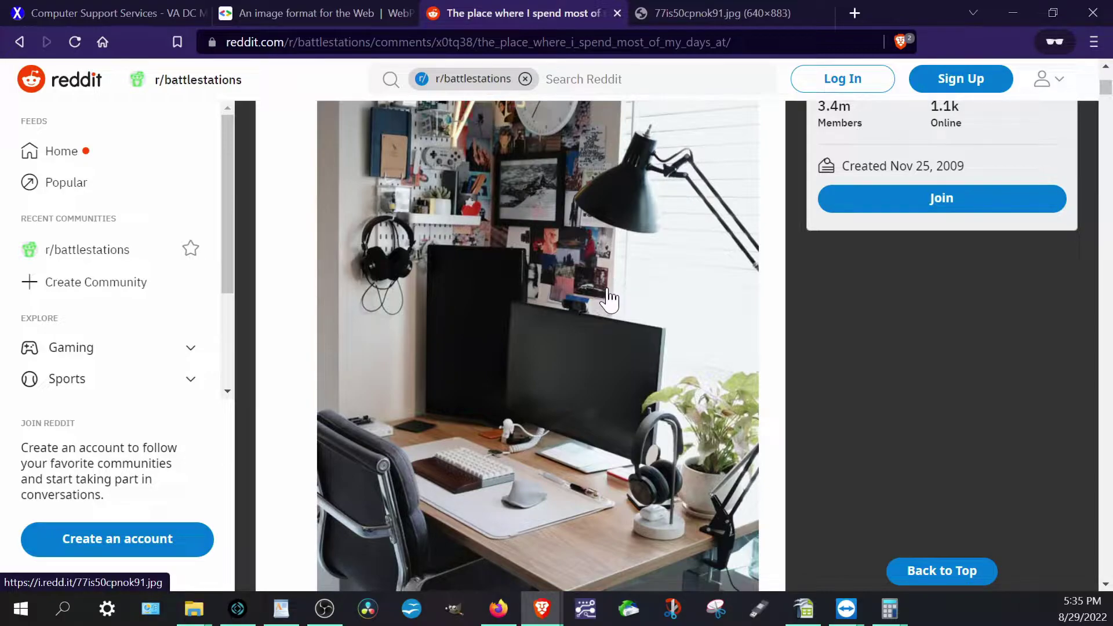
- On the 77is50cpnok91.jpg tab, start saving the photo with 'Save image as...'
{"action": "left_click", "coordinate": [760, 10]}
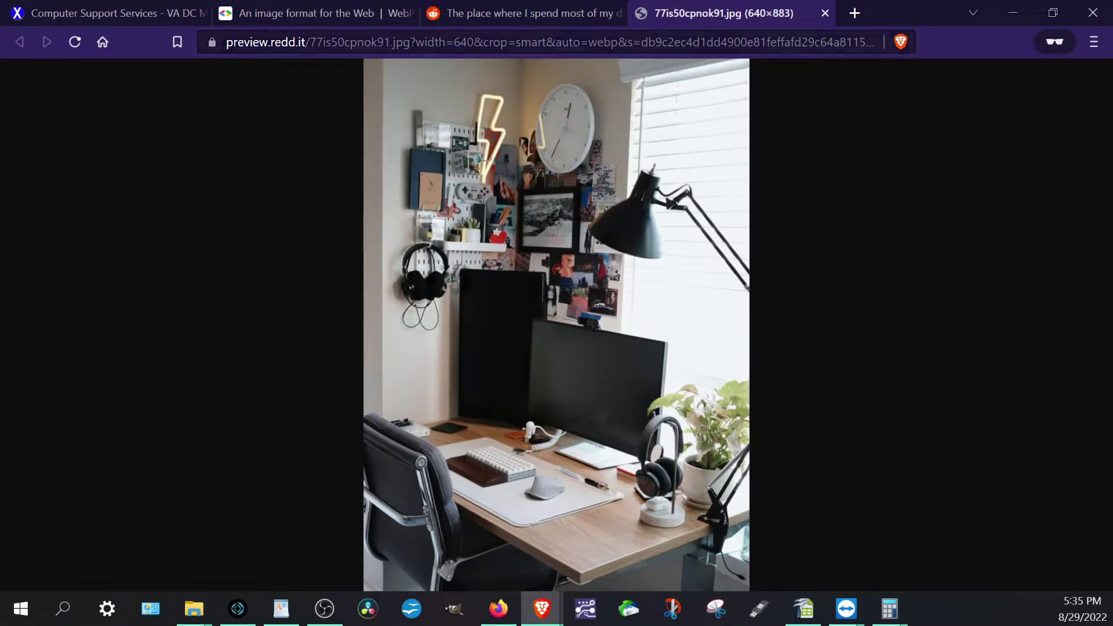
{"action": "right_click", "coordinate": [543, 246]}
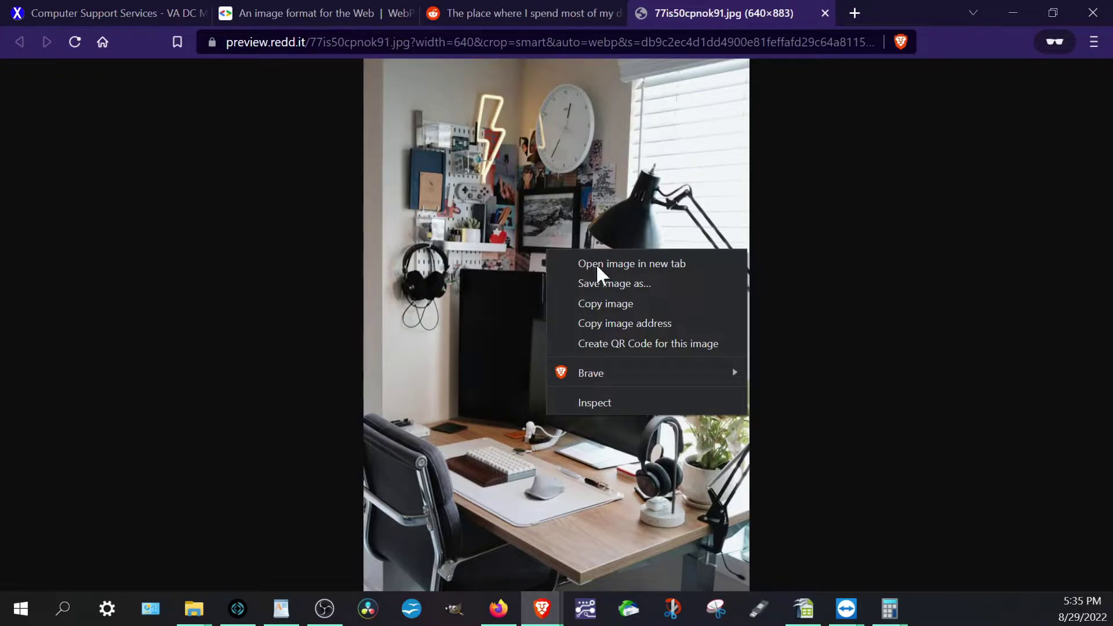
{"action": "left_click", "coordinate": [620, 284]}
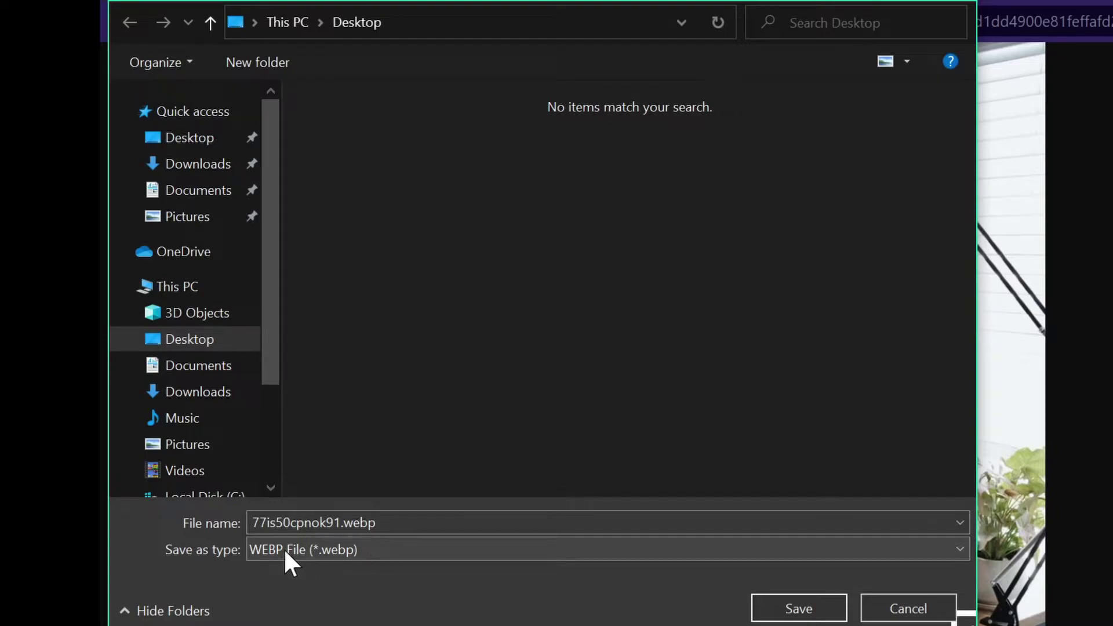
- Set the save type to All Files (*.*) and rename the file to 77is50cpnok91.png
{"action": "left_click", "coordinate": [357, 548]}
{"action": "left_click", "coordinate": [335, 588]}
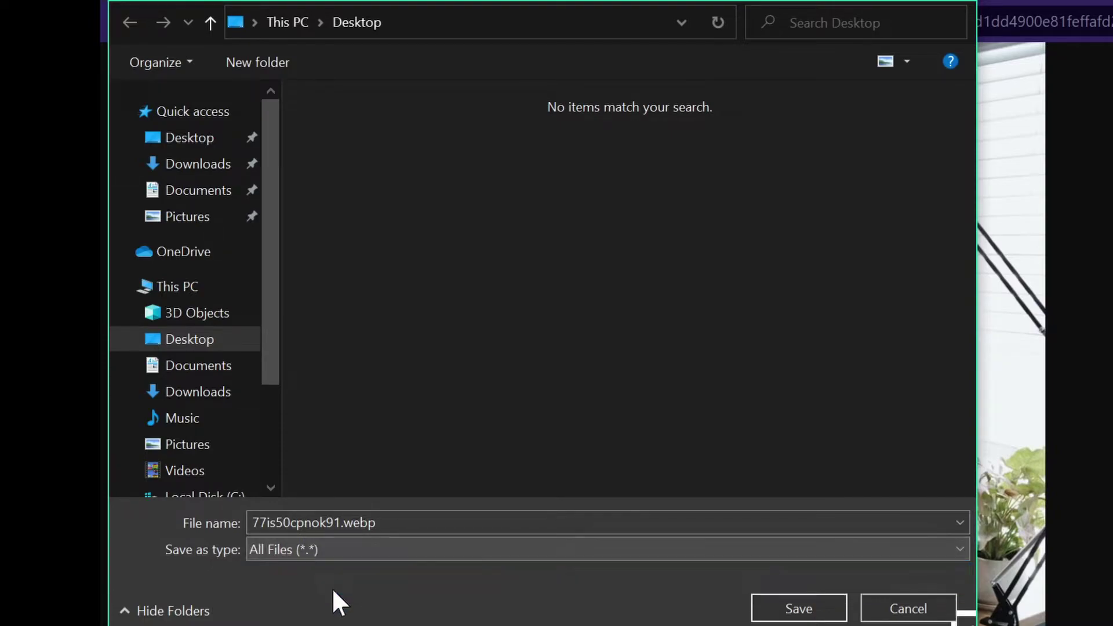
{"action": "key", "text": "shift+Tab"}
{"action": "key", "text": "Home"}
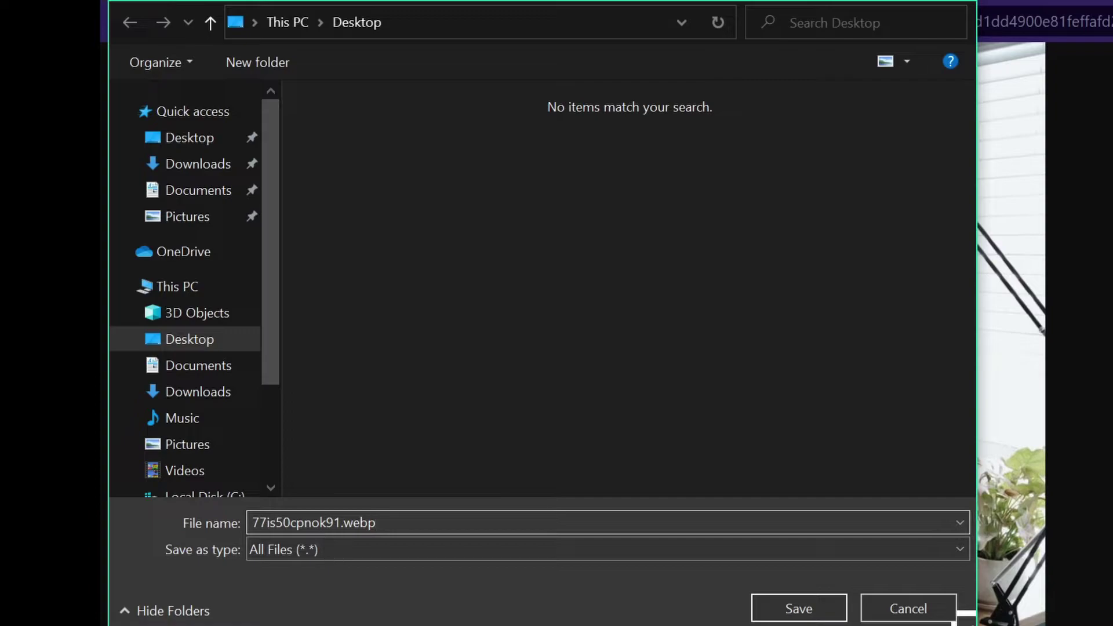
{"action": "key", "text": "shift+Tab"}
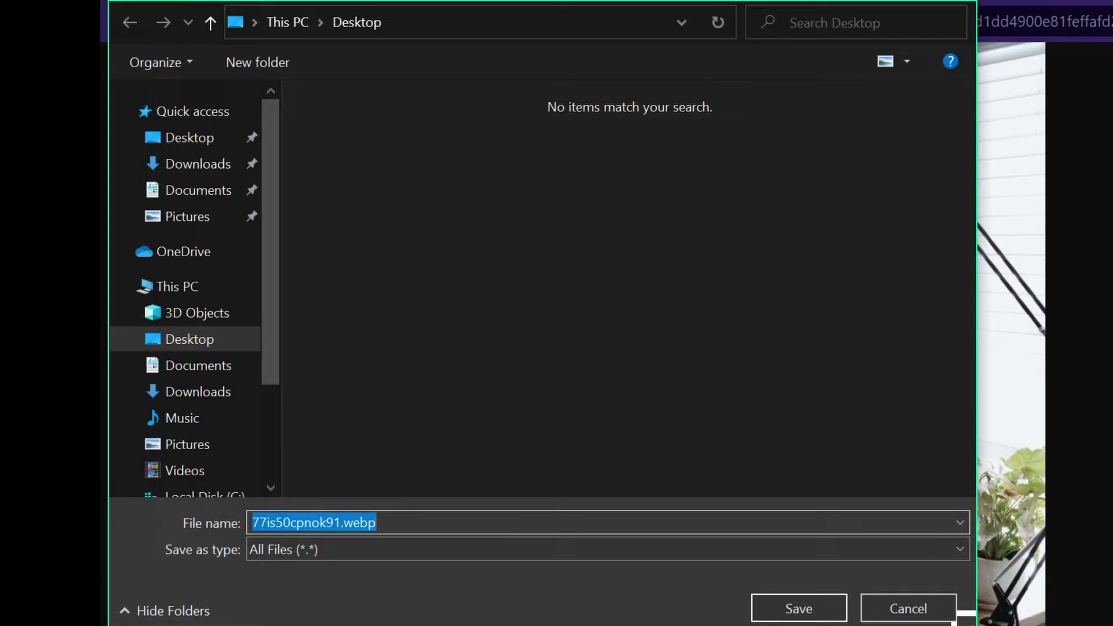
{"action": "key", "text": "End"}
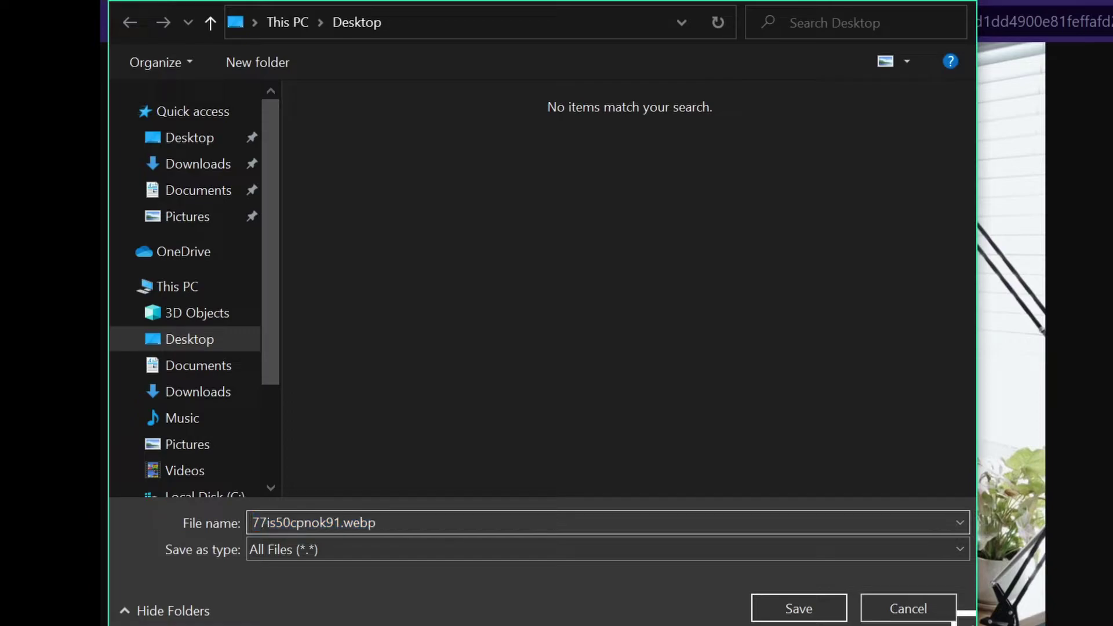
{"action": "key", "text": "BackSpace"}
{"action": "key", "text": "BackSpace"}
{"action": "key", "text": "BackSpace"}
{"action": "key", "text": "BackSpace"}
{"action": "type", "text": "jpg"}
{"action": "key", "text": "BackSpace"}
{"action": "key", "text": "BackSpace"}
{"action": "key", "text": "BackSpace"}
{"action": "type", "text": "png"}
- Save the PNG to the Desktop and show the download in its folder
{"action": "left_click", "coordinate": [817, 610]}
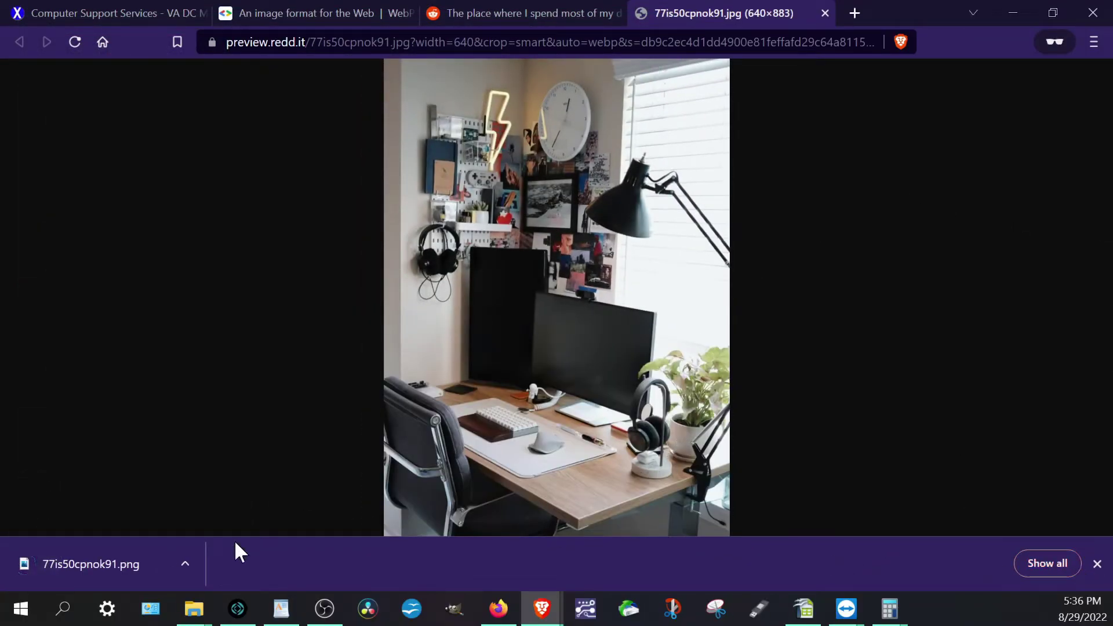
{"action": "left_click", "coordinate": [188, 563]}
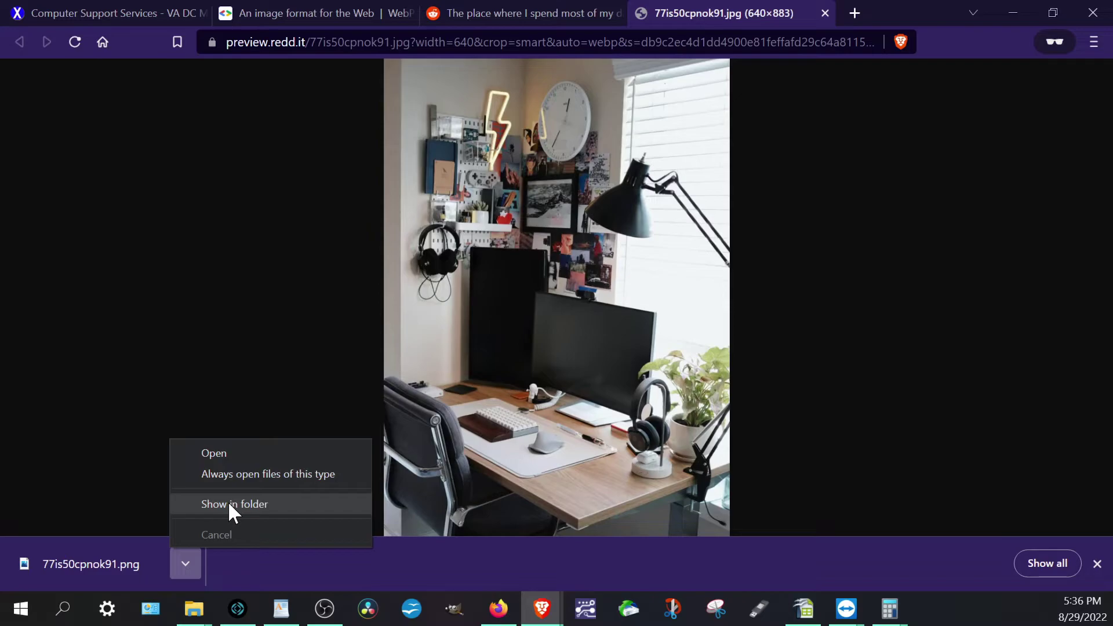
{"action": "left_click", "coordinate": [230, 504]}
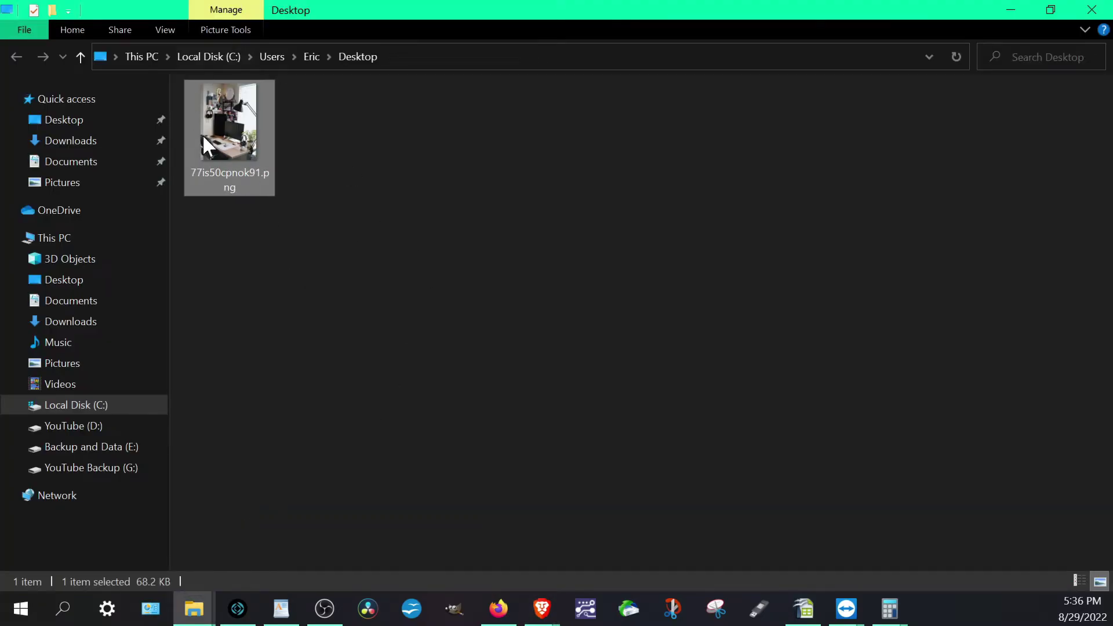
- Open 77is50cpnok91.png in Photos to check it displays, then close Photos
{"action": "double_click", "coordinate": [246, 149]}
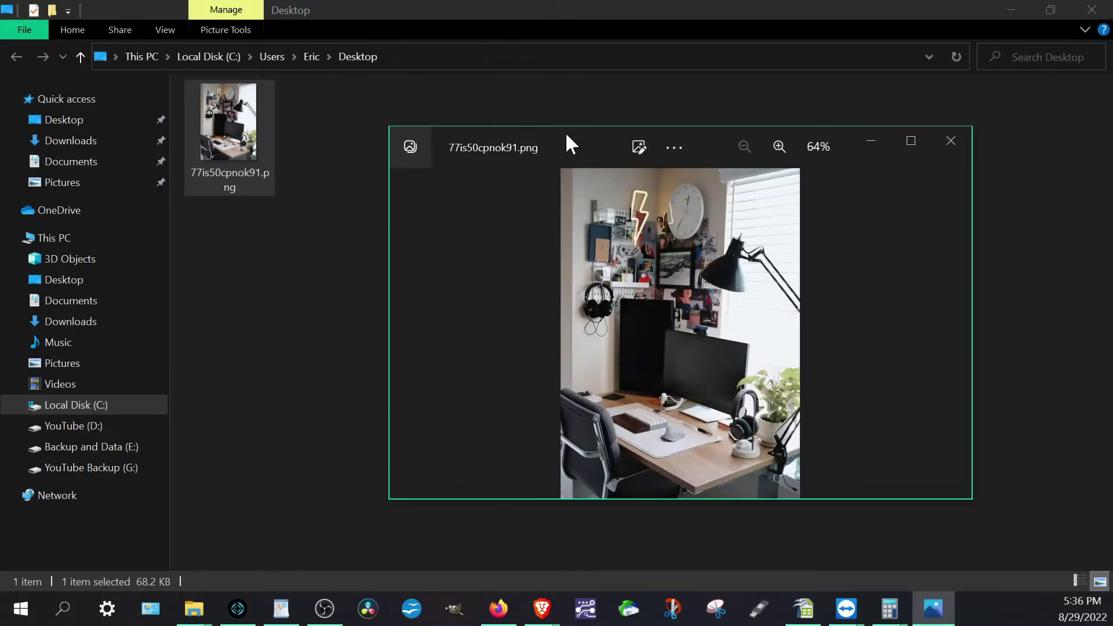
{"action": "left_click_drag", "start_coordinate": [567, 142], "coordinate": [478, 165]}
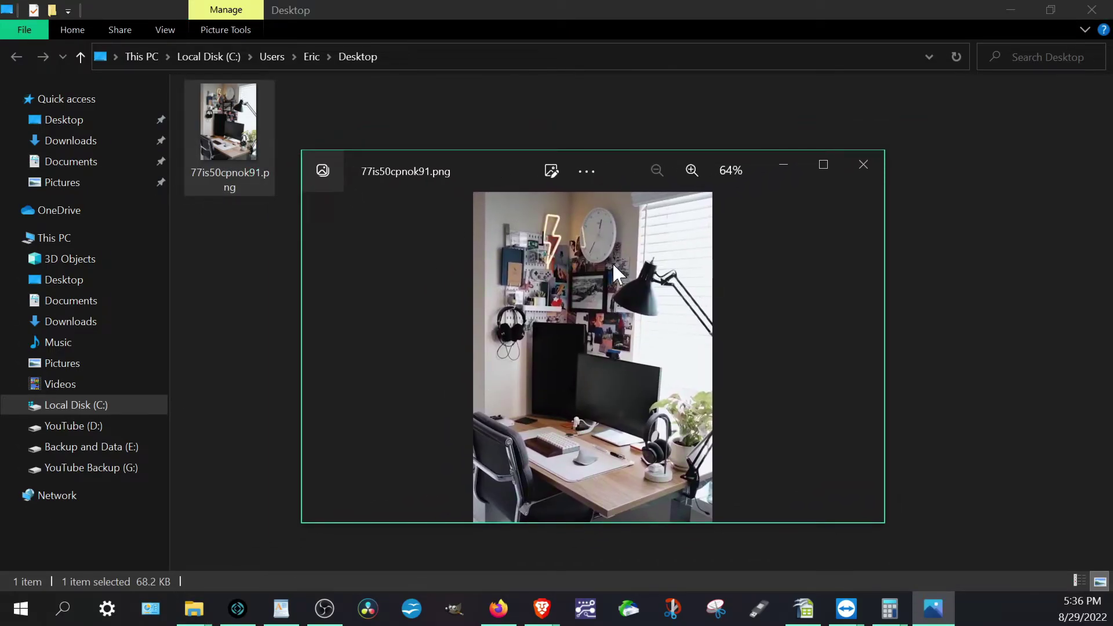
{"action": "left_click", "coordinate": [863, 168]}
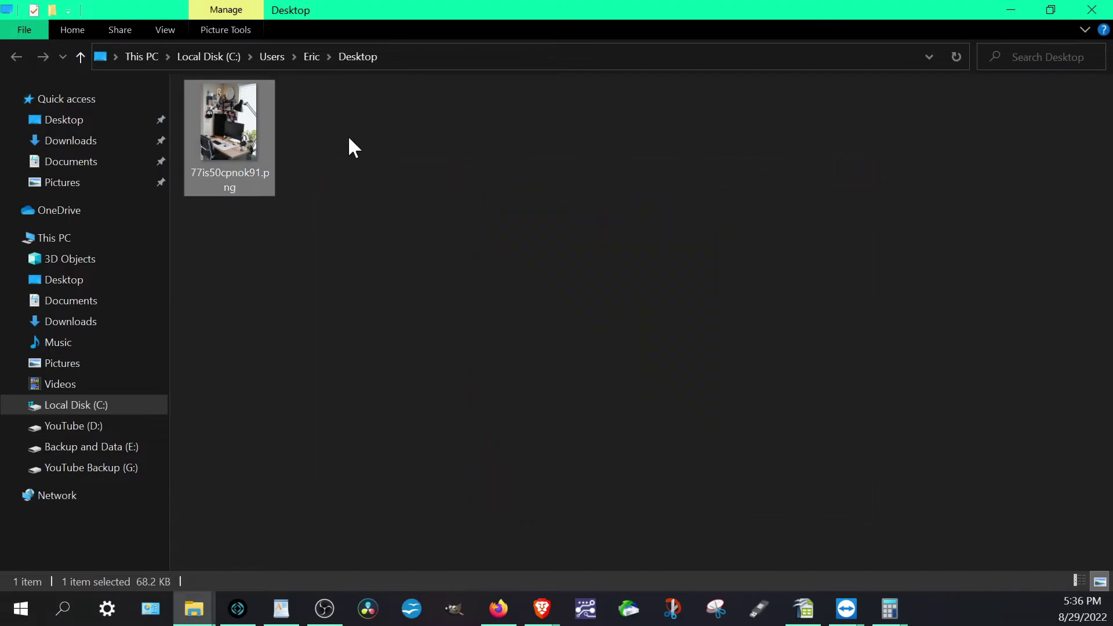
- Show the file's Properties, confirming the type PNG File (.png)
{"action": "right_click", "coordinate": [204, 136]}
{"action": "left_click", "coordinate": [261, 574]}
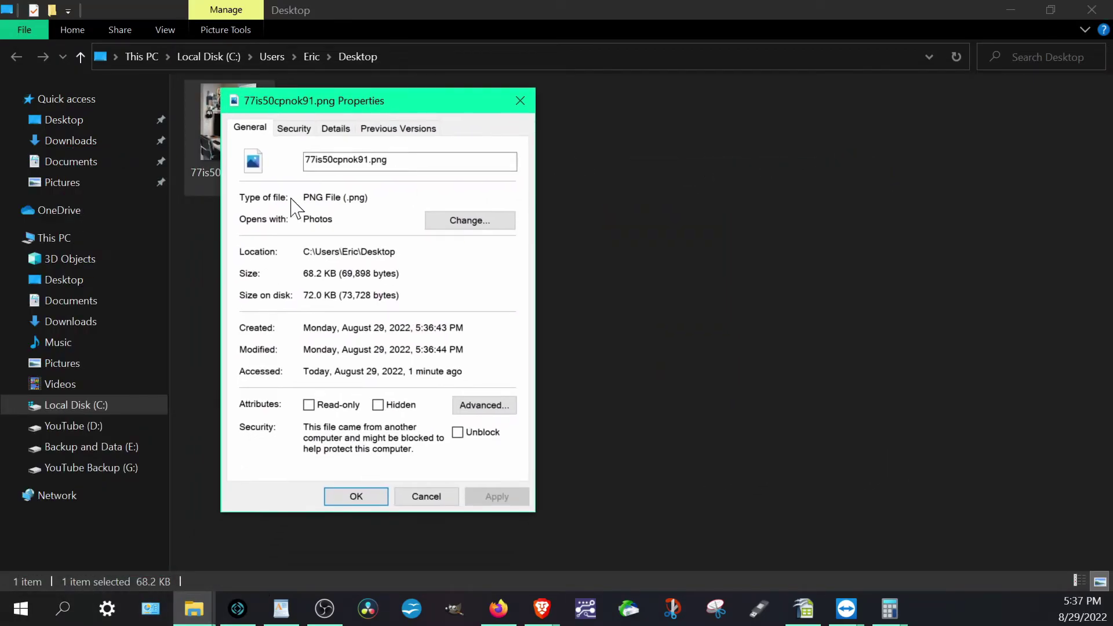
{"action": "left_click_drag", "start_coordinate": [304, 197], "coordinate": [367, 197]}
{"action": "left_click", "coordinate": [368, 197]}
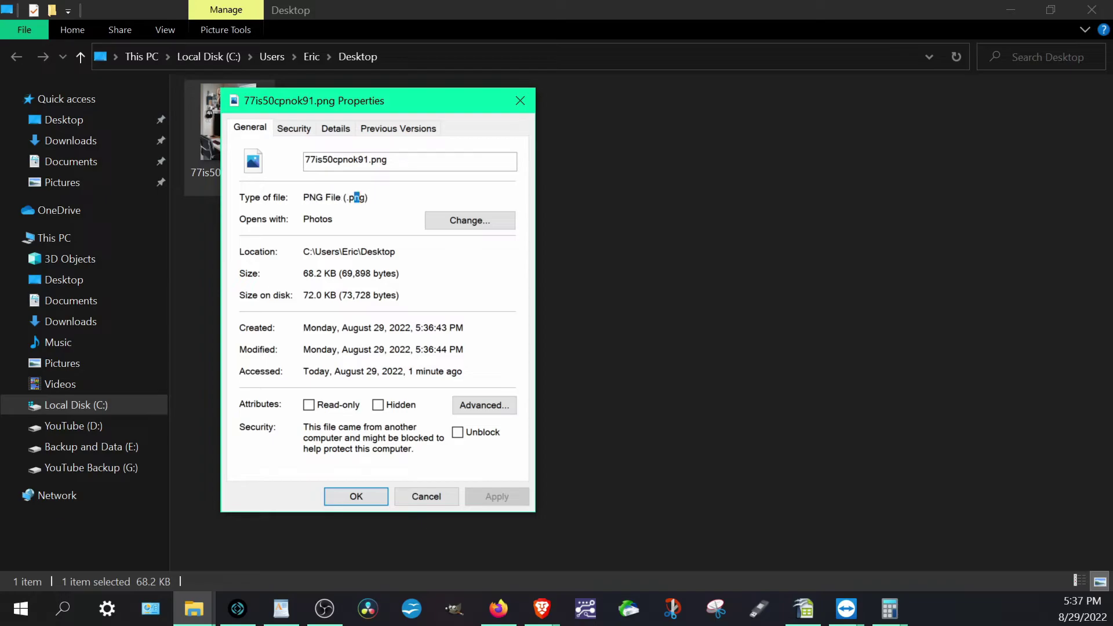